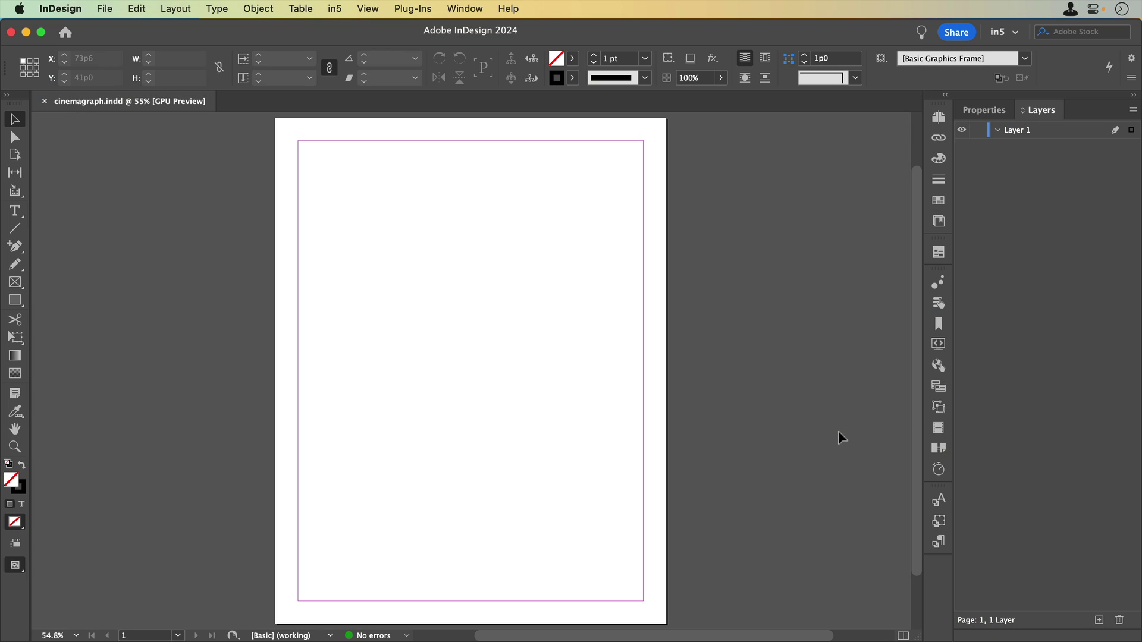
Place a file into the empty page, choosing butterfly.mp4 from the cinemagraph folder.
left_click(100, 9)
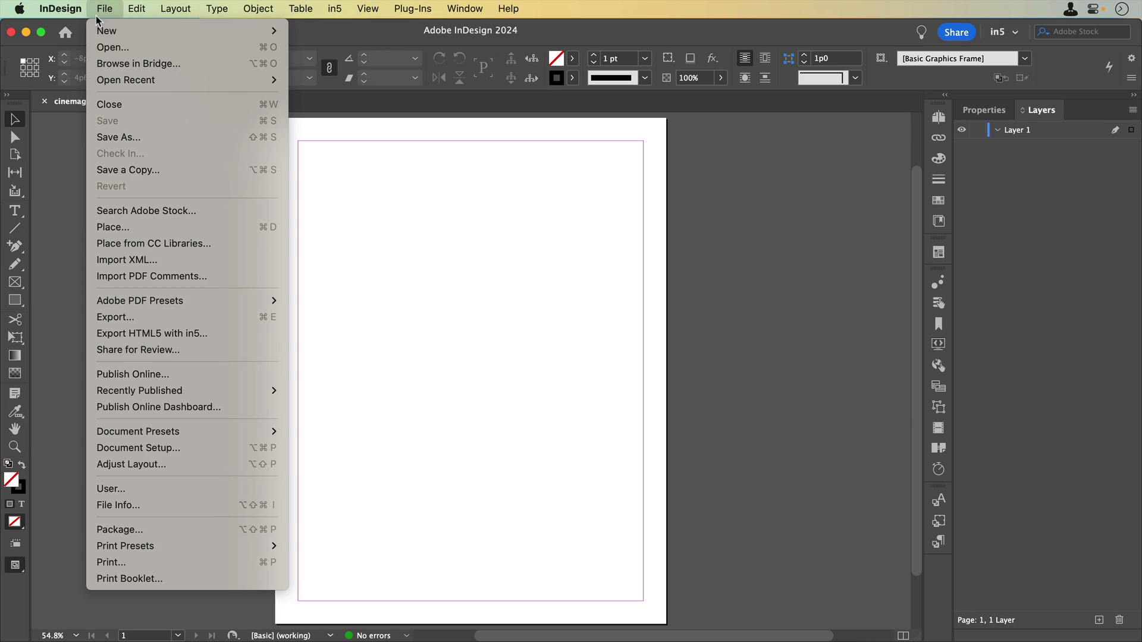
left_click(158, 227)
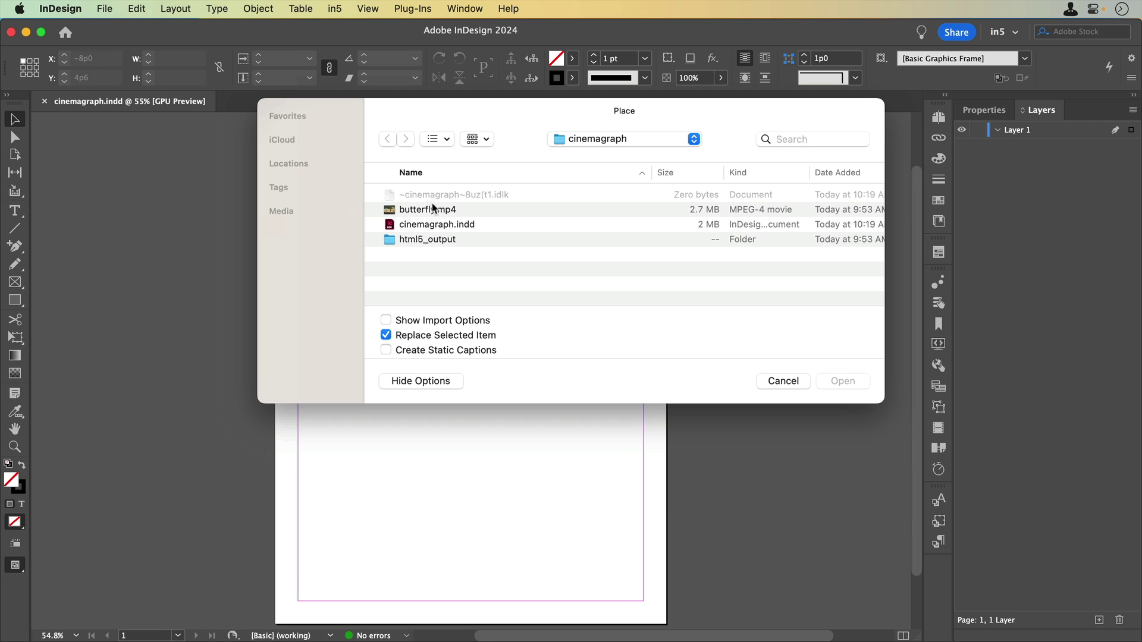
left_click(470, 212)
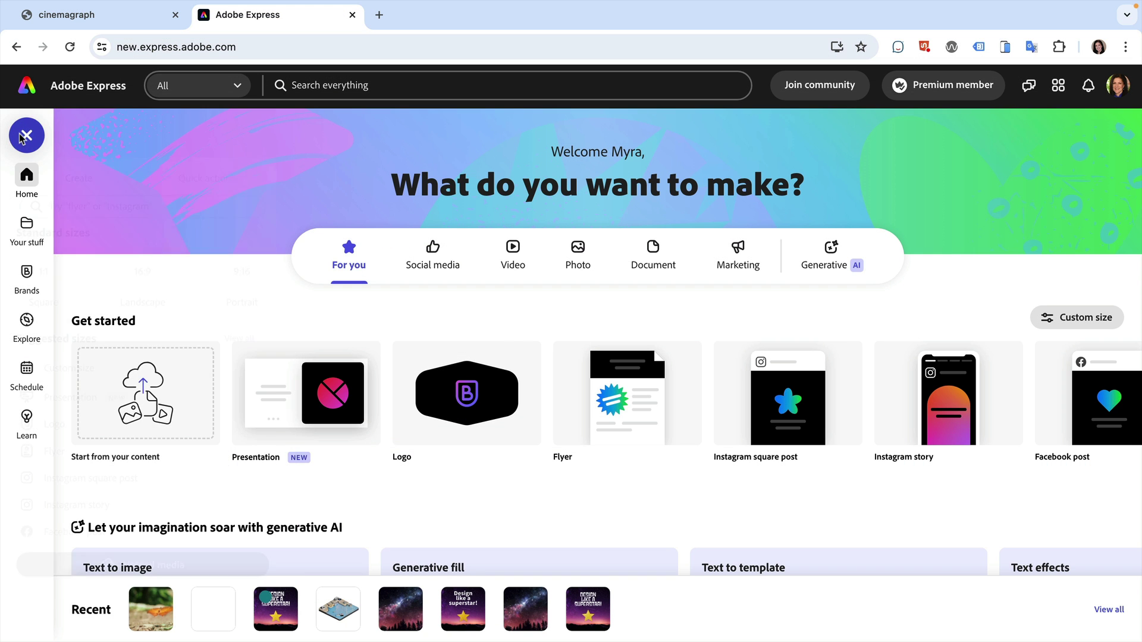
Open Adobe Express's Trim video quick action, then draw the butterfly.mp4 frame across the page top.
left_click(22, 136)
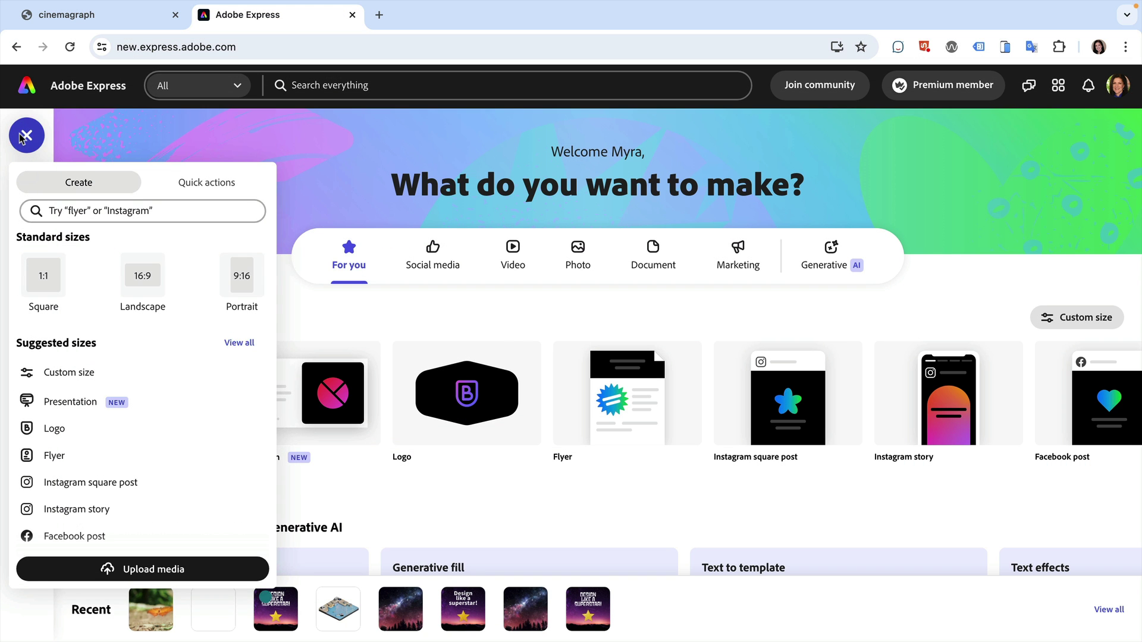
left_click(202, 183)
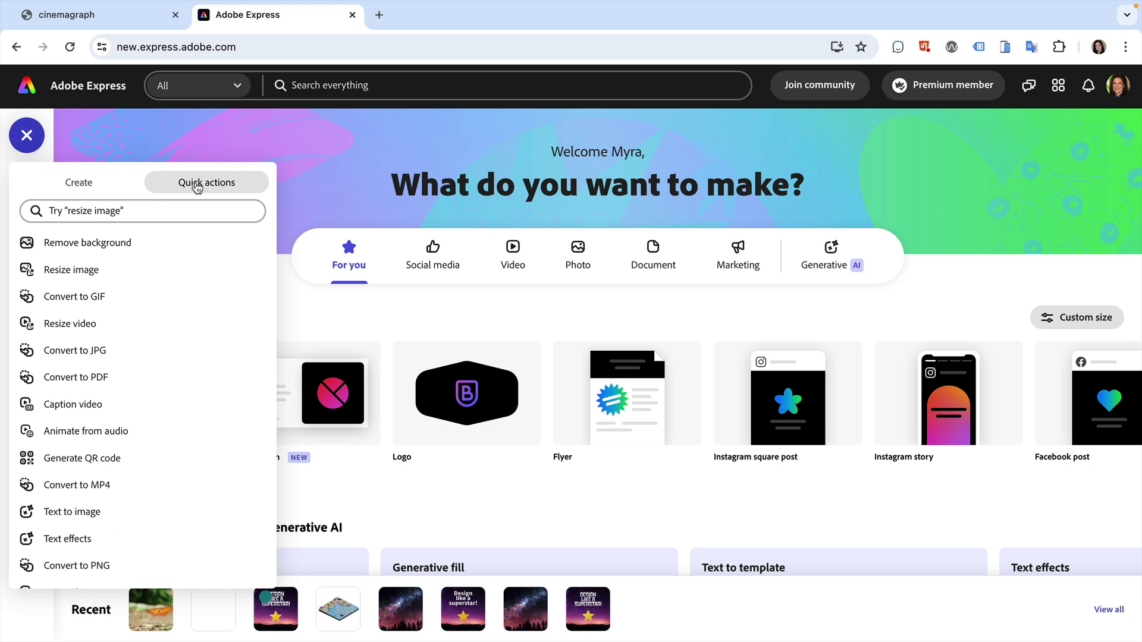
left_click(130, 483)
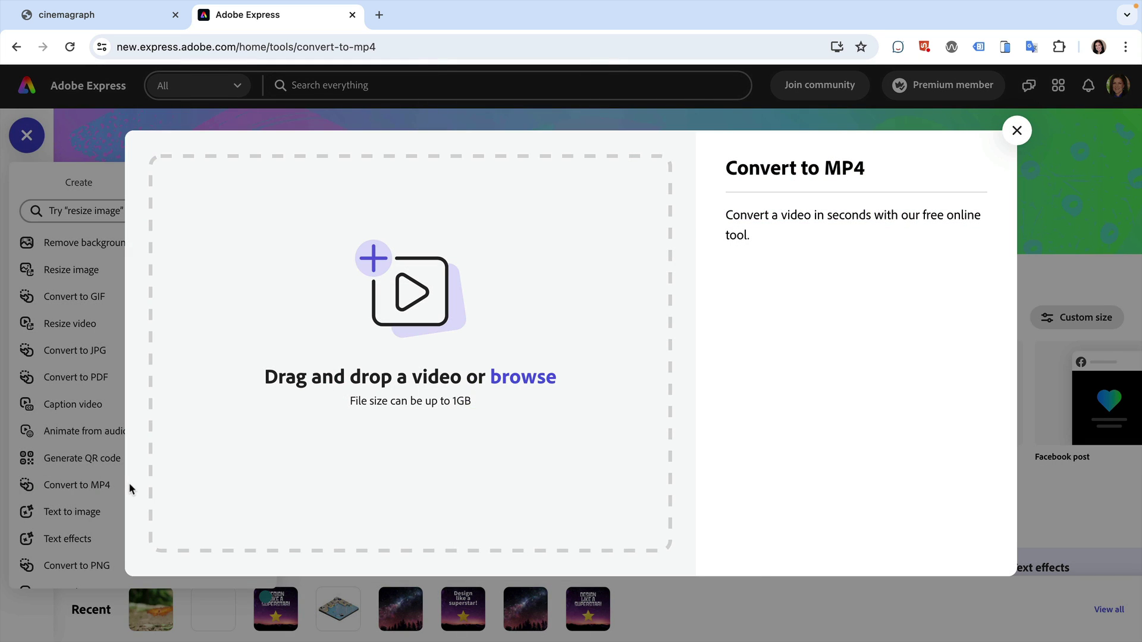
key("Escape")
scroll(129, 483, "down", 2)
left_click(128, 481)
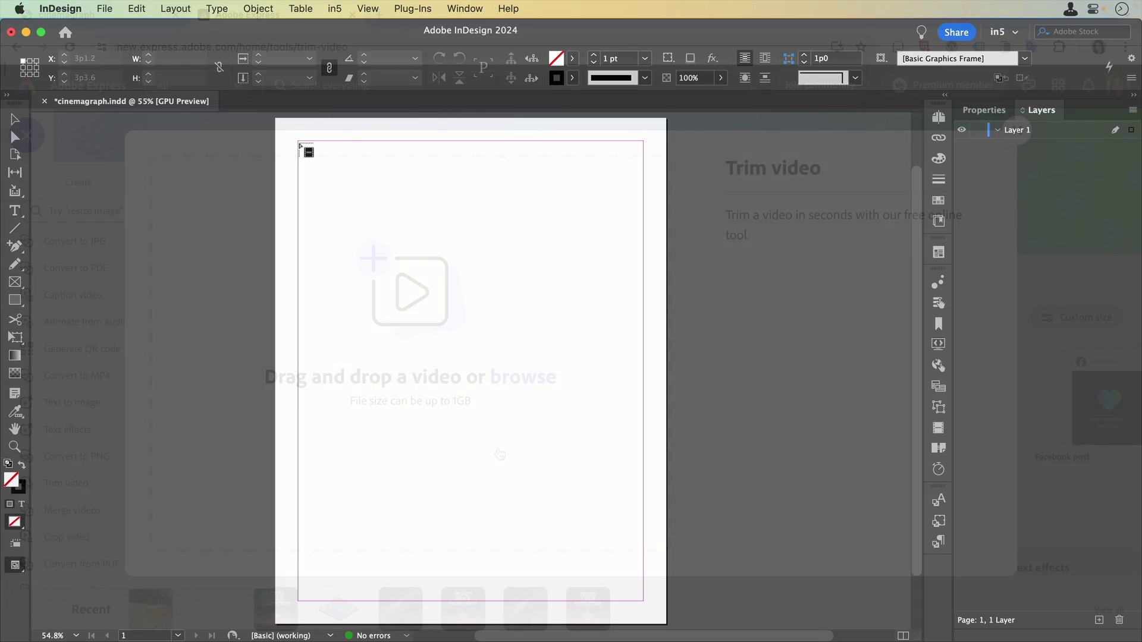
left_click_drag(298, 141, 641, 357)
Fit the placed video frame to the butterfly.mp4 content.
right_click(575, 243)
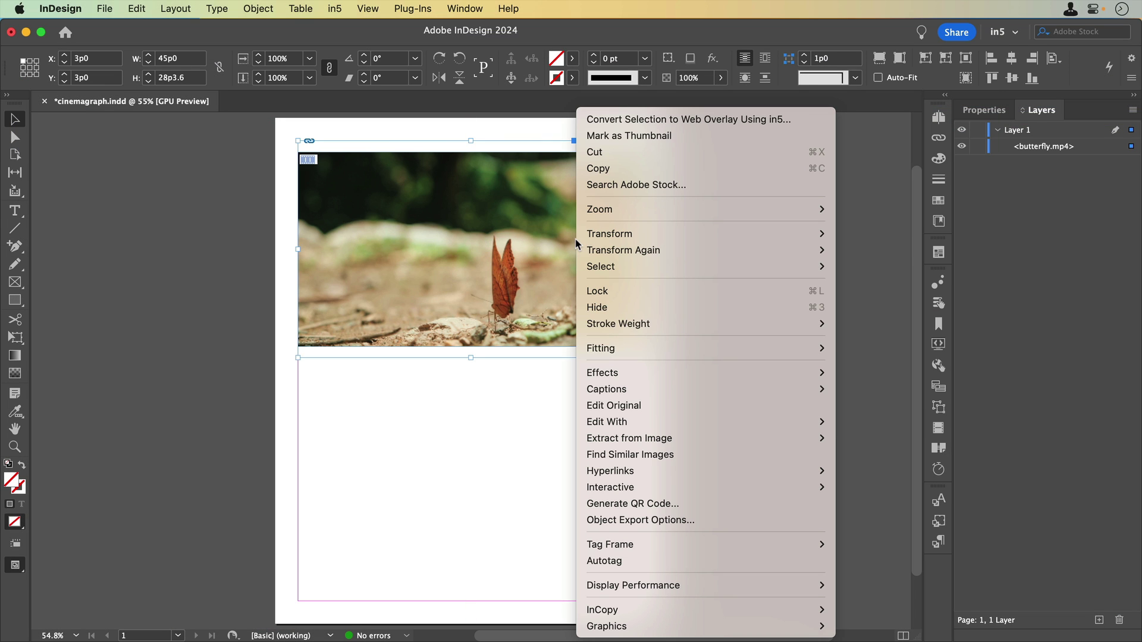
mouse_move(650, 347)
left_click(892, 402)
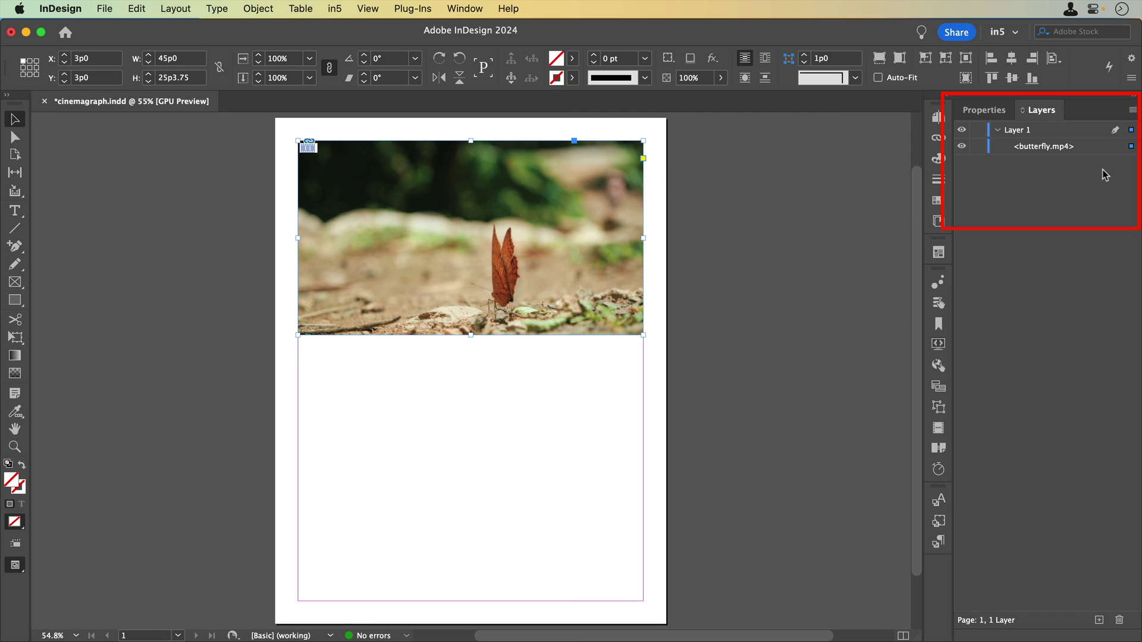
Duplicate the butterfly.mp4 item in Layers and hide the original copy.
left_click(1096, 148)
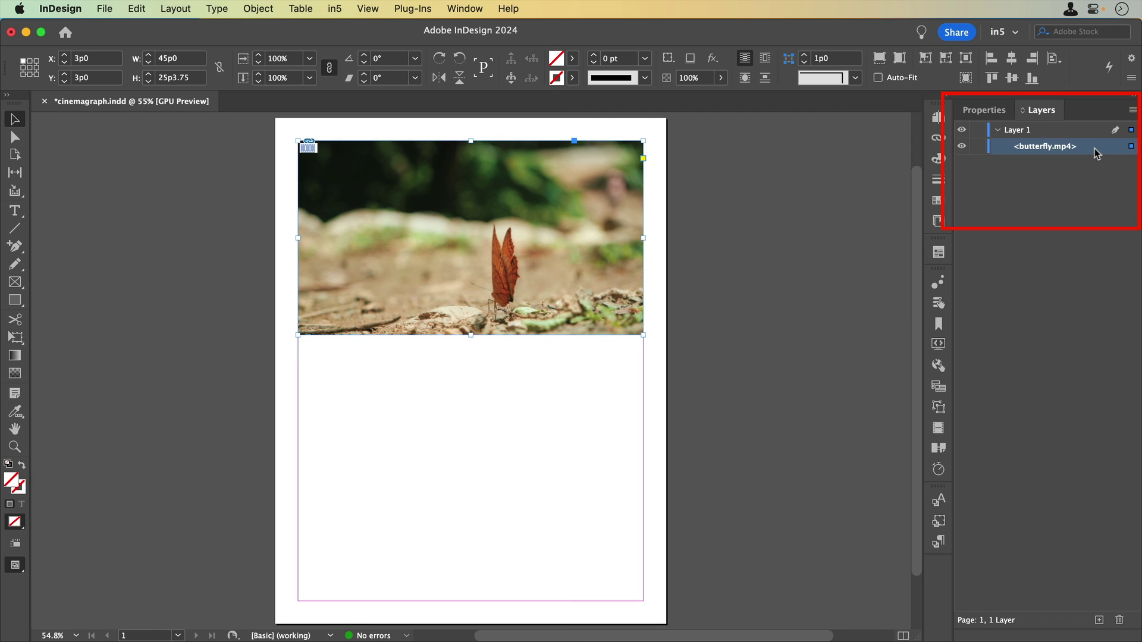
left_click(1130, 111)
left_click(1106, 133)
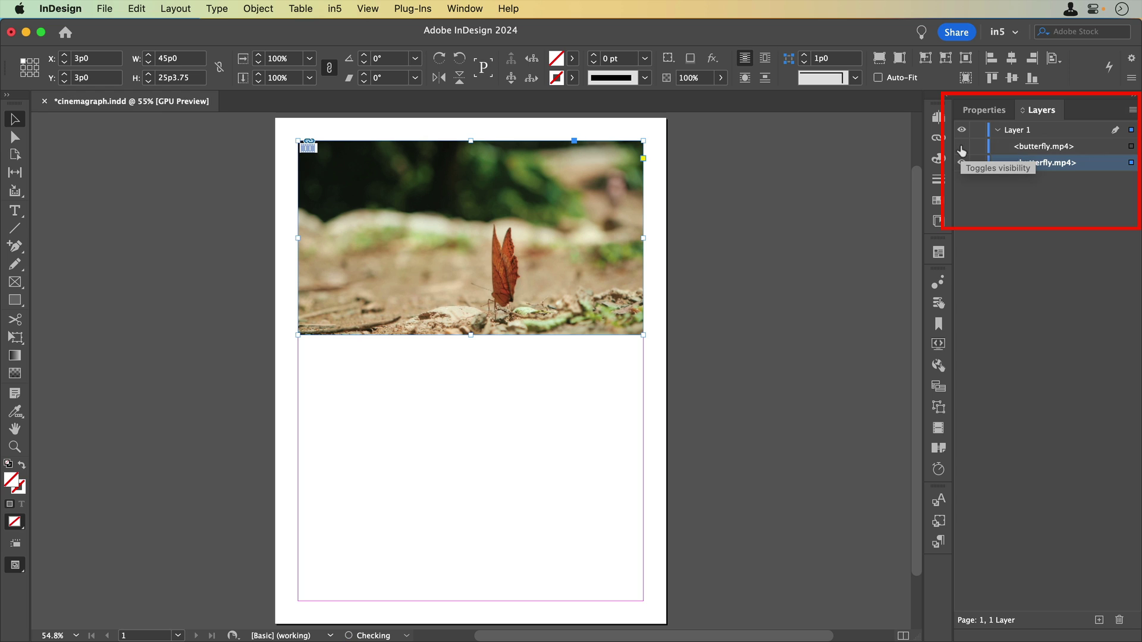
left_click(962, 147)
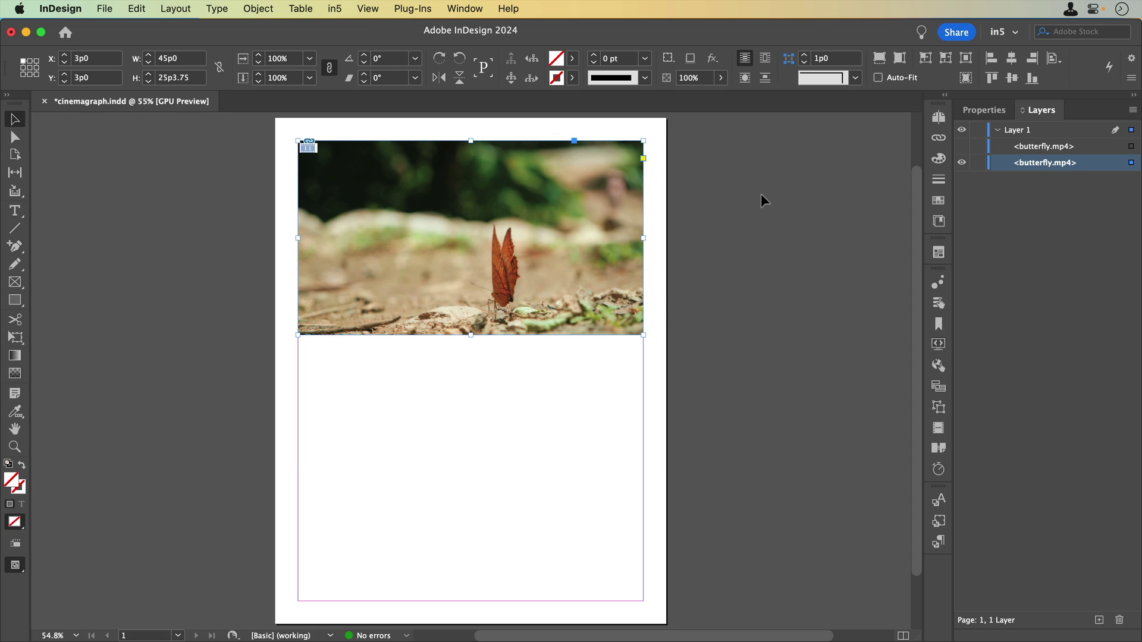
Open the in5 Video widget settings for the duplicate and enable Auto Play and Mute.
left_click(336, 11)
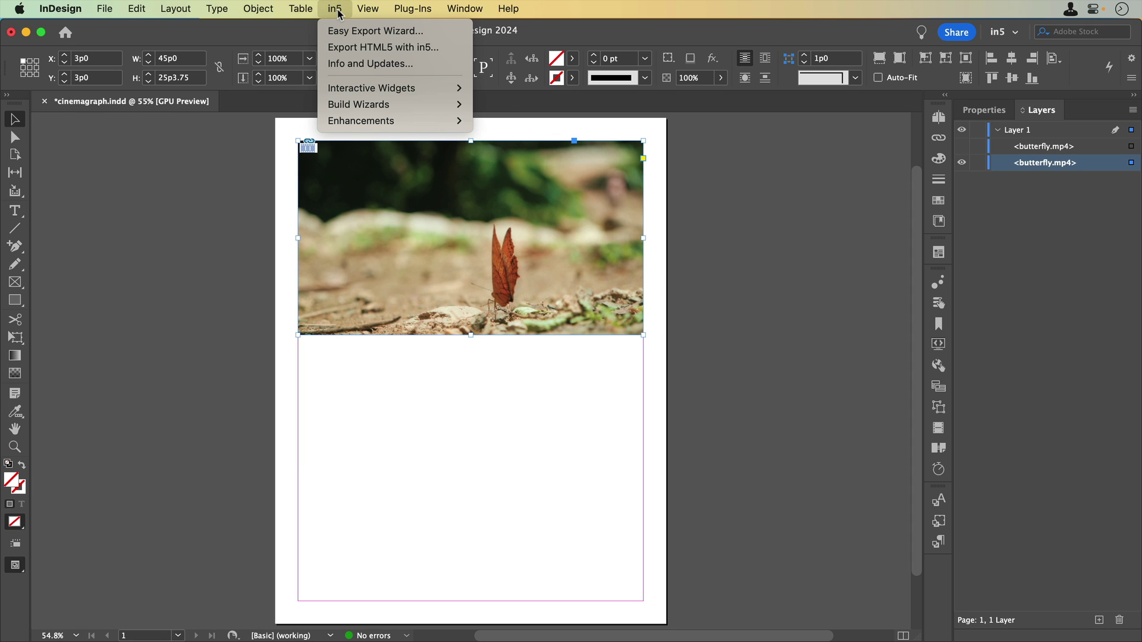
mouse_move(381, 88)
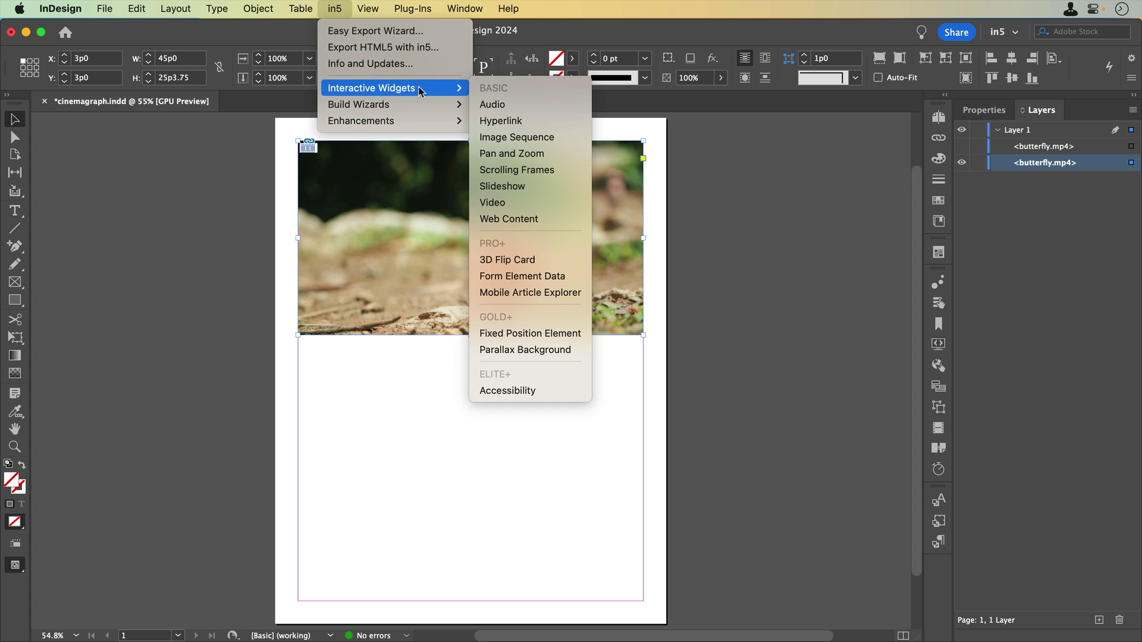
left_click(529, 202)
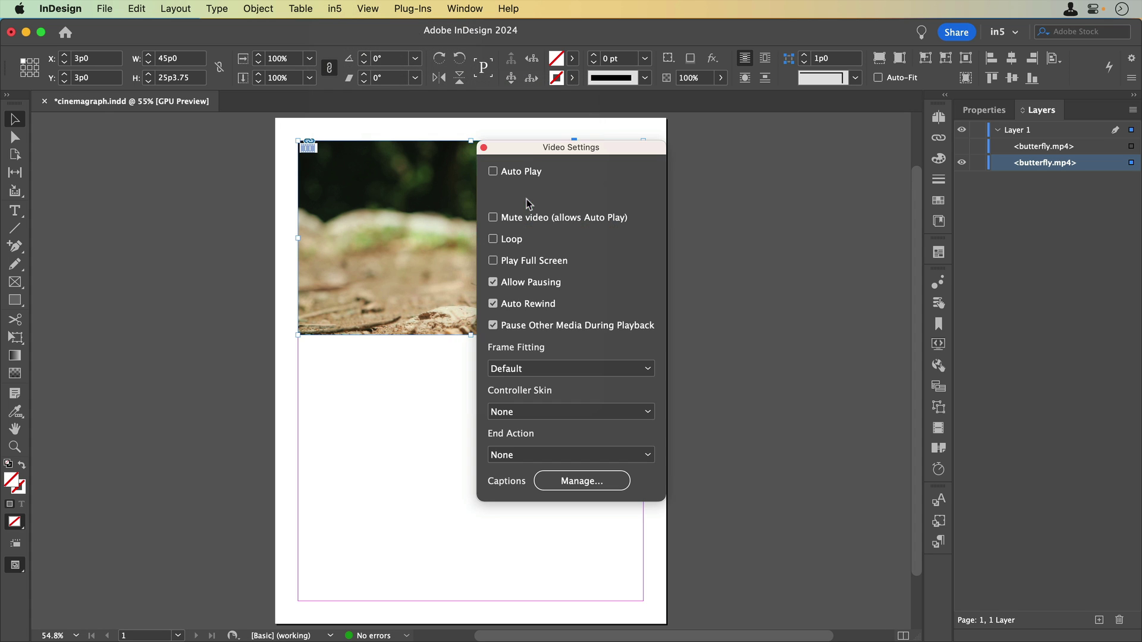
left_click_drag(533, 157, 761, 156)
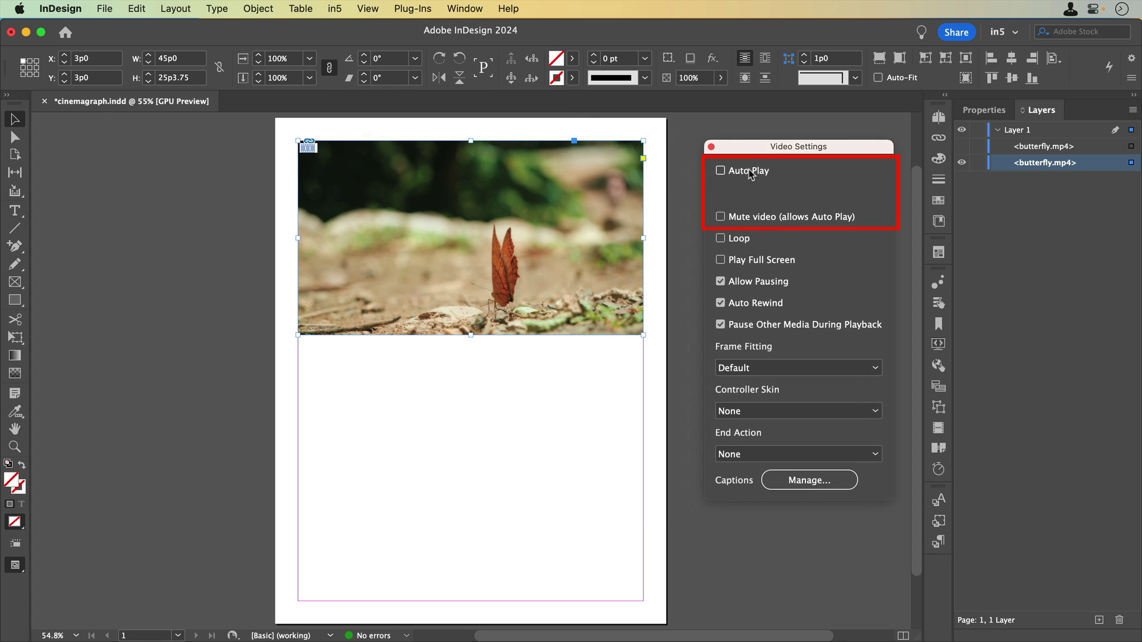
left_click(748, 172)
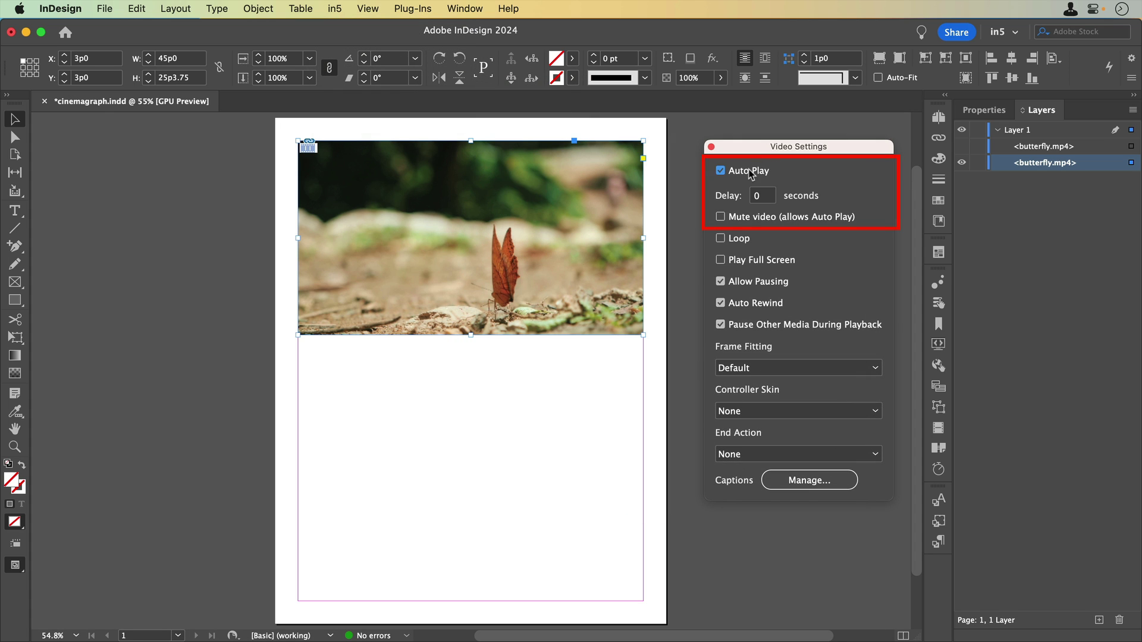
left_click(742, 217)
Turn off Allow Pausing, Auto Rewind and Pause Other Media, and set Controller Skin to None.
left_click(735, 280)
left_click(747, 303)
left_click(720, 325)
left_click(788, 409)
left_click(785, 414)
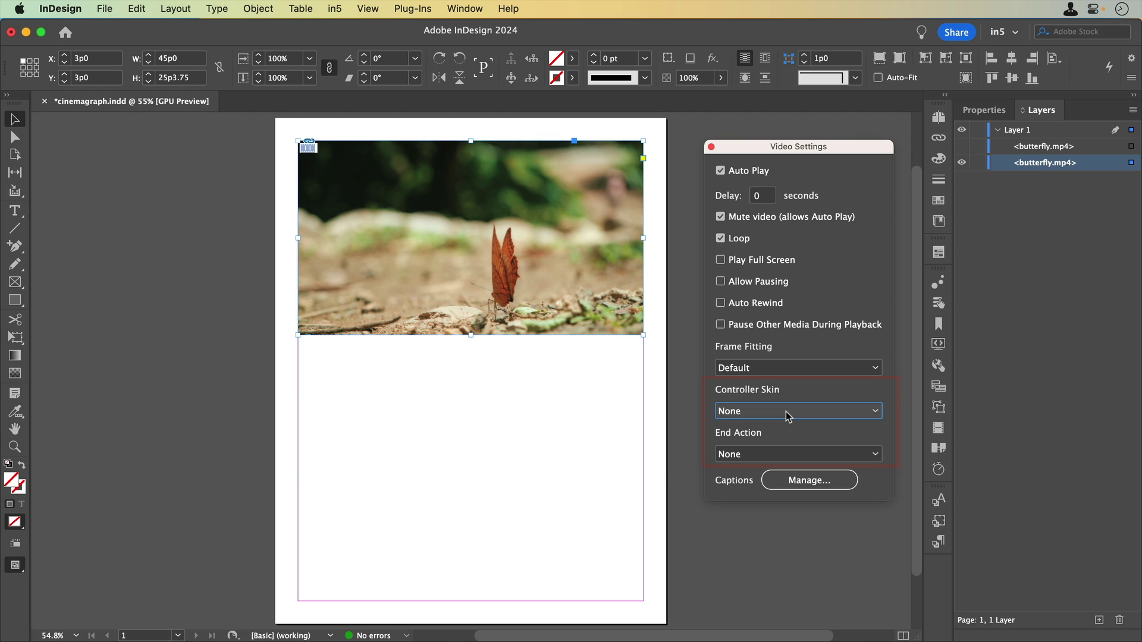
Close the video settings, then make the top butterfly.mp4 layer visible and selected.
left_click(711, 147)
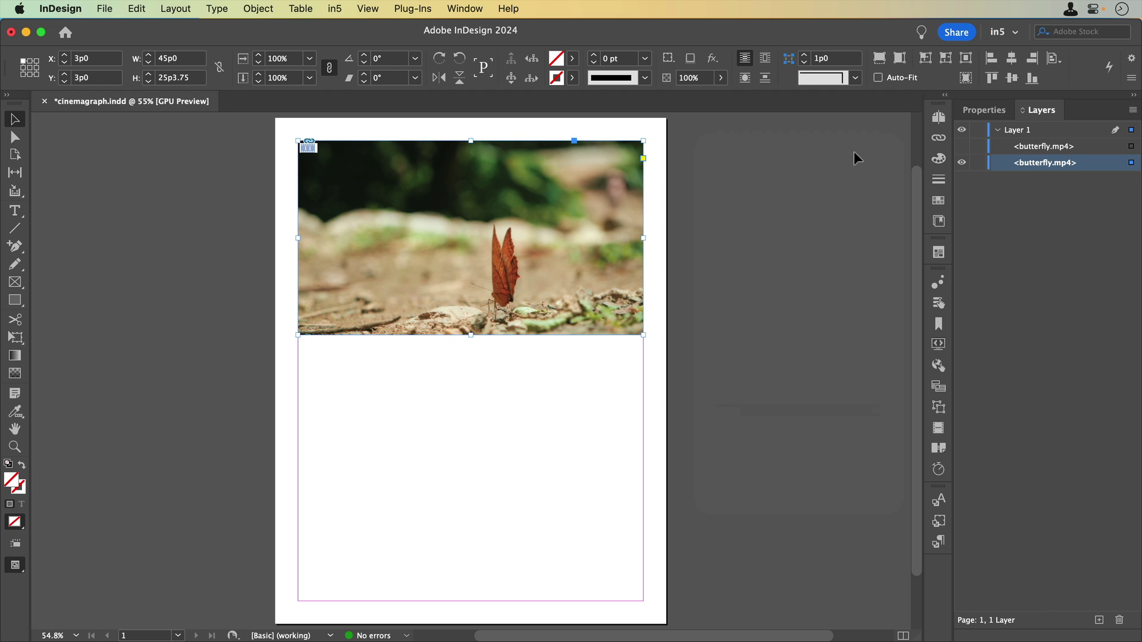
left_click(962, 163)
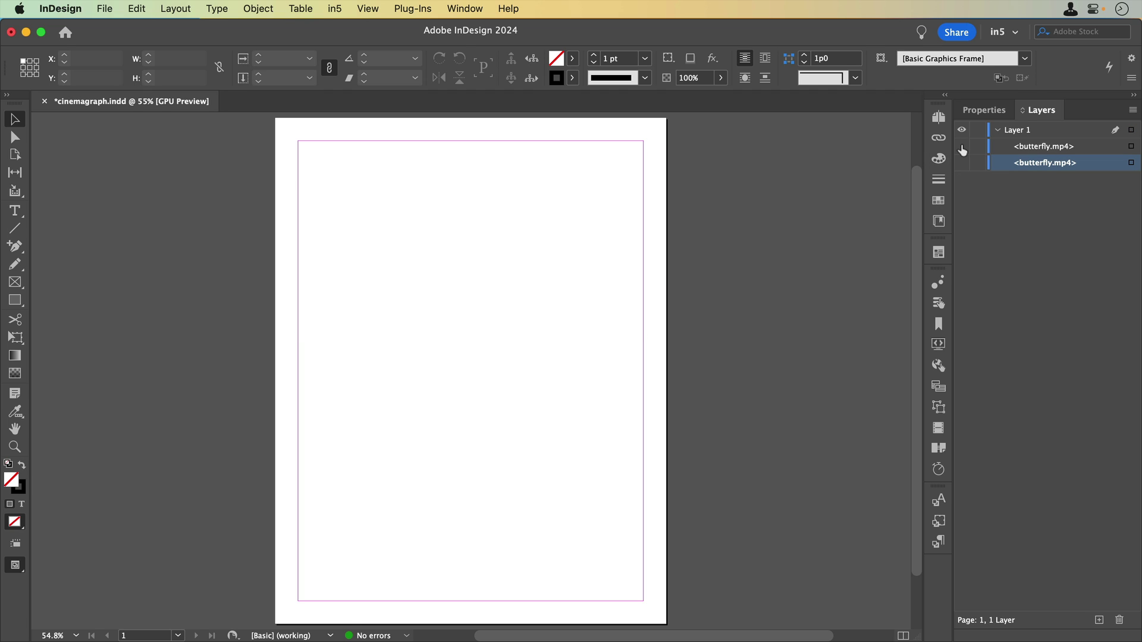
left_click(962, 147)
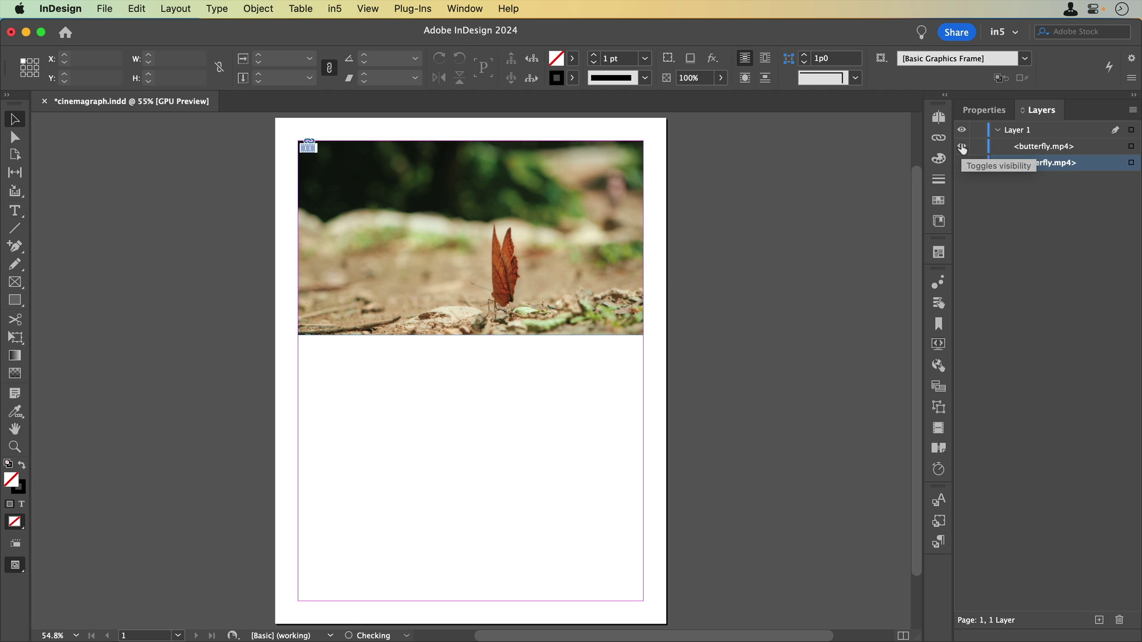
left_click(1131, 148)
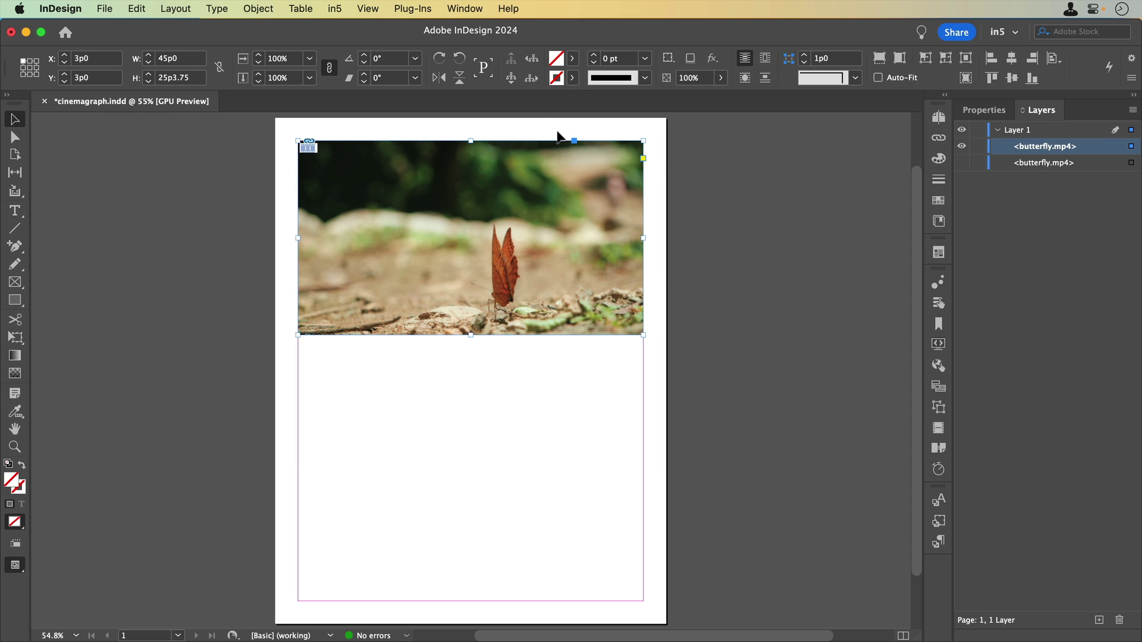
left_click(462, 10)
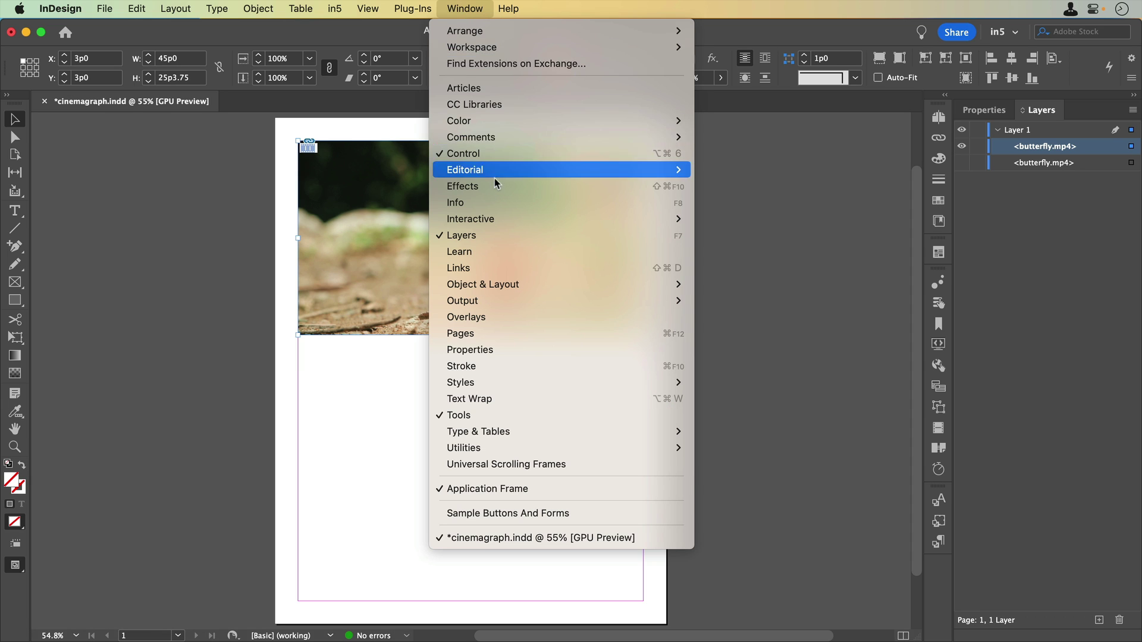
In the Media panel, make a later wings-open frame the top video's poster frame.
mouse_move(498, 219)
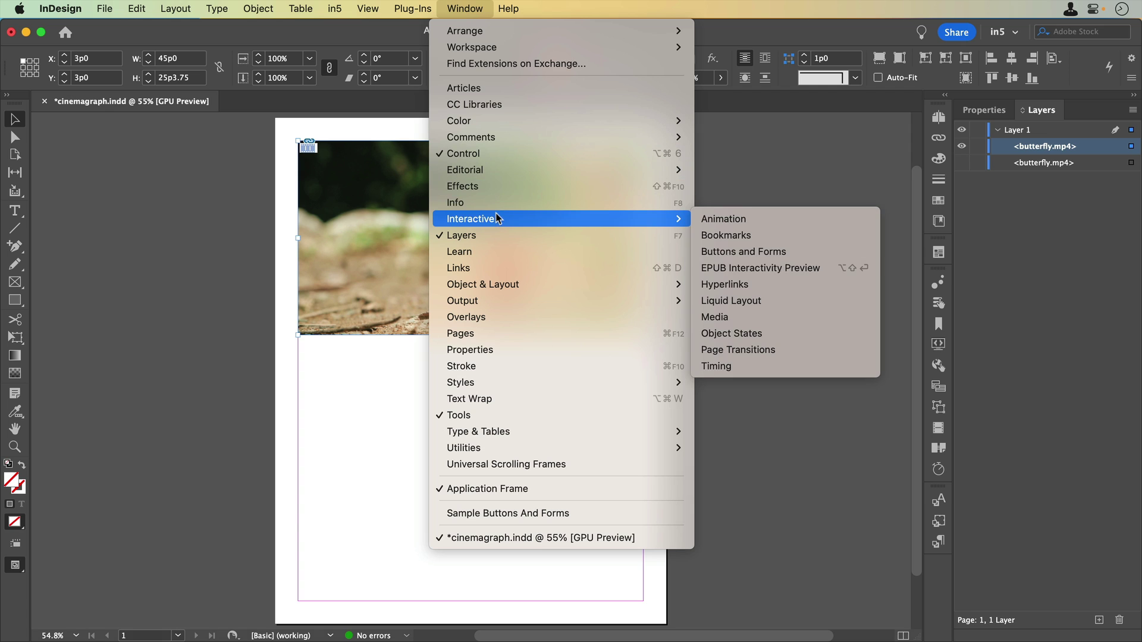
left_click(773, 318)
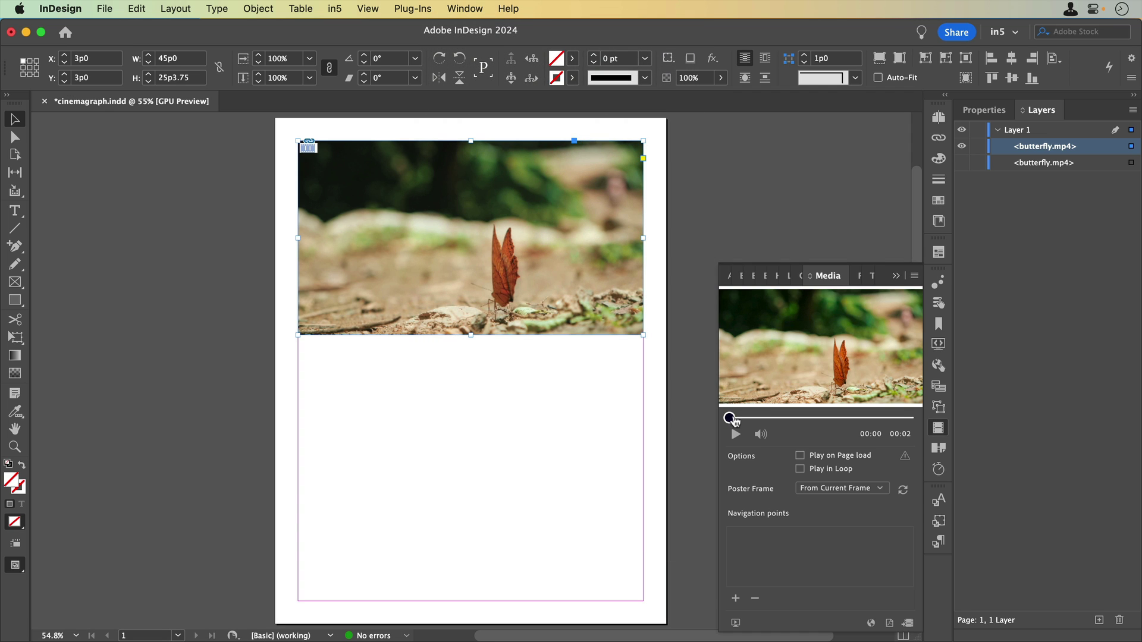
left_click_drag(733, 420, 757, 422)
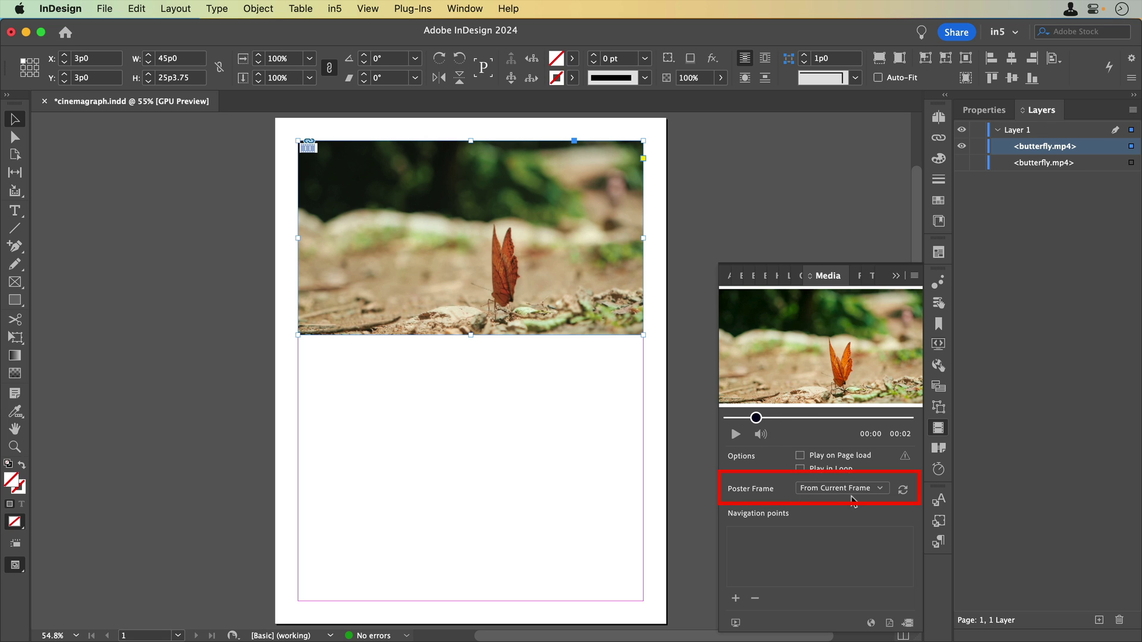
left_click(901, 501)
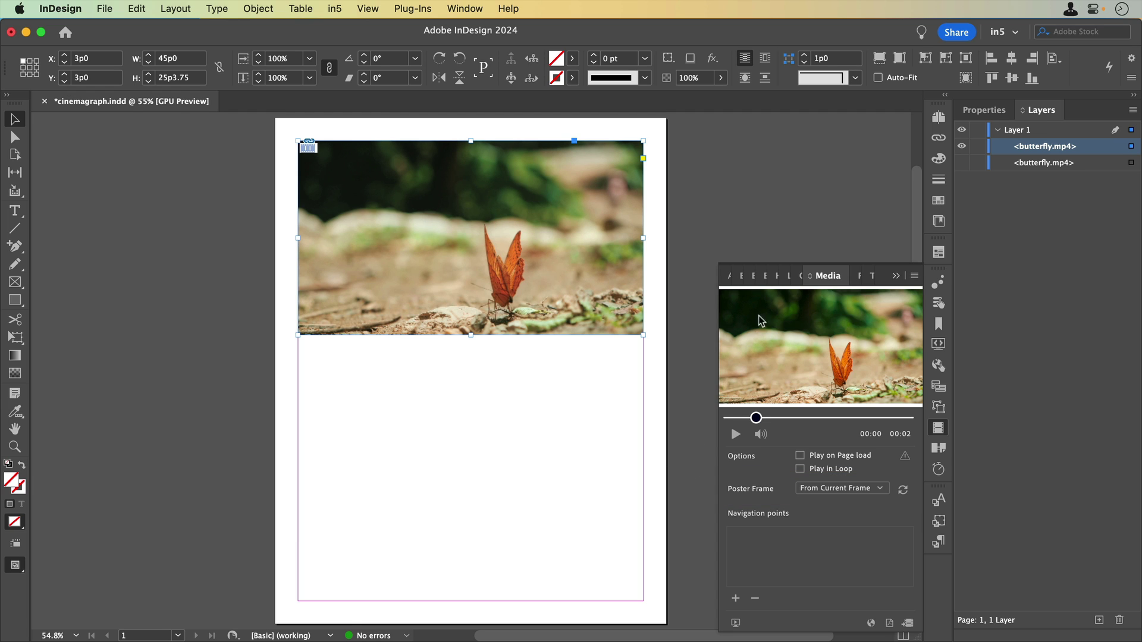
left_click(900, 281)
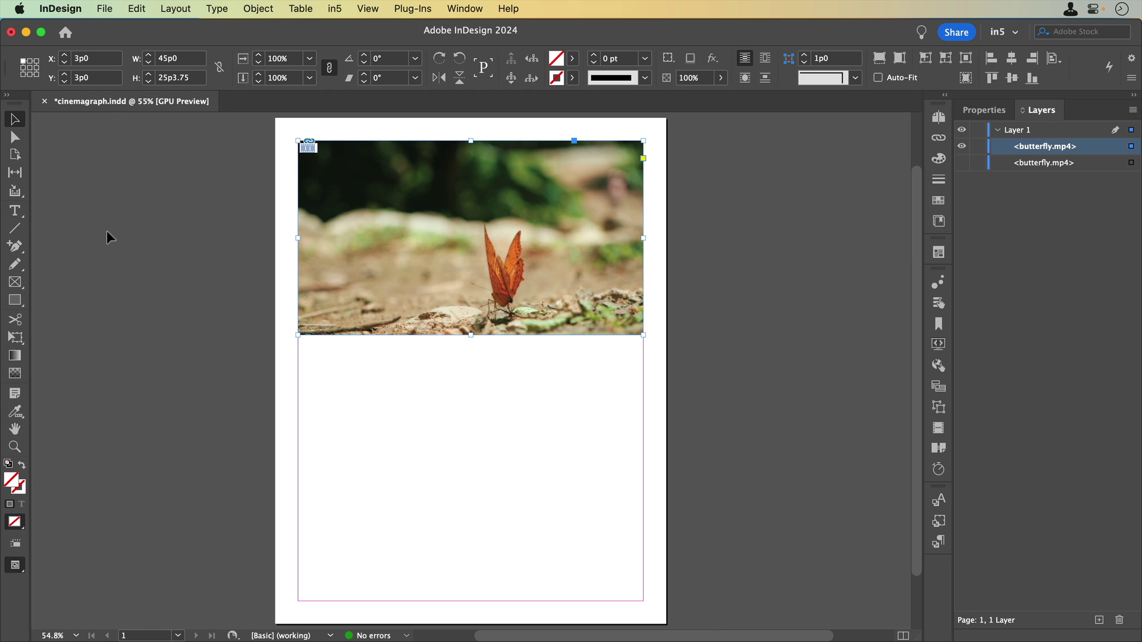
Add four anchor points on the frame's bottom edge, two on each side of the butterfly.
left_click(15, 246)
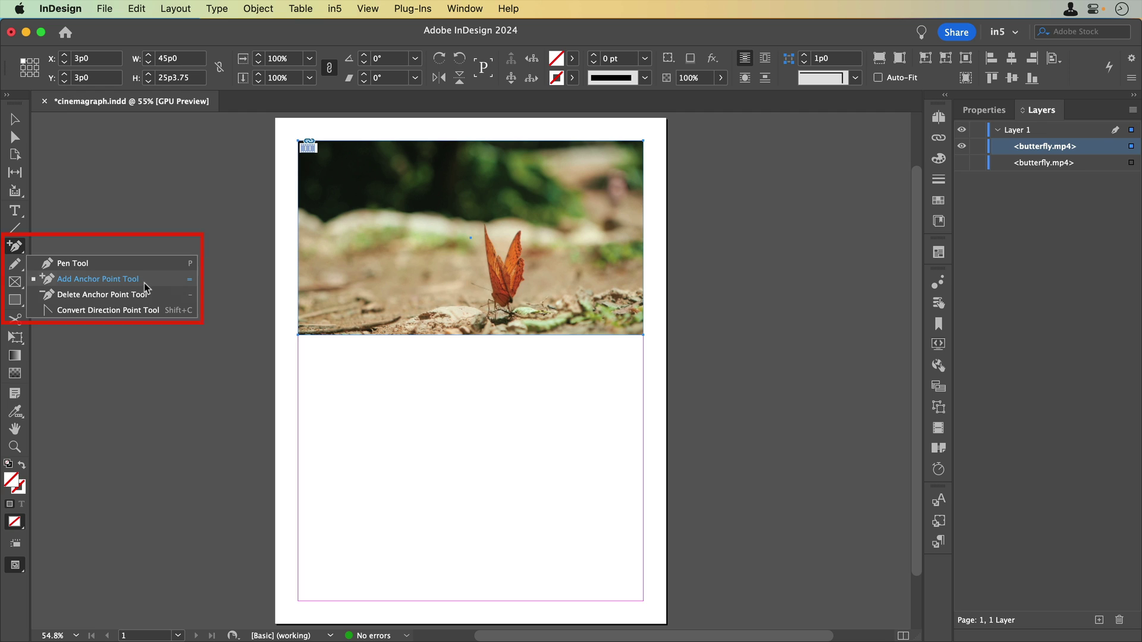
left_click(135, 284)
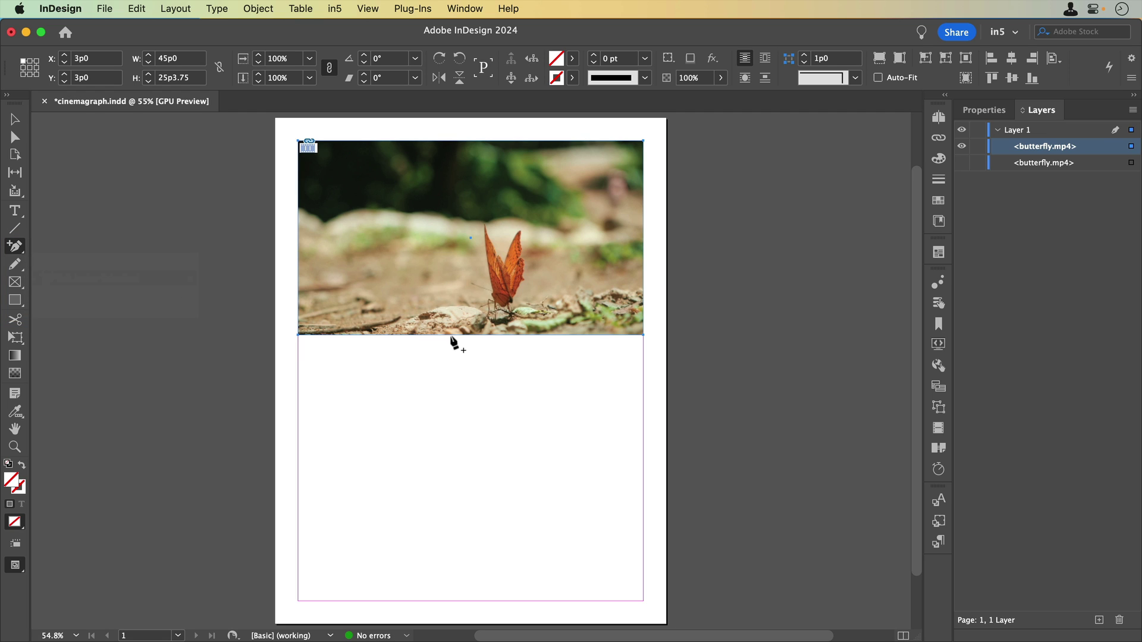
left_click(450, 336)
left_click(466, 336)
left_click(534, 336)
left_click(546, 335)
Raise the new points into a widened notch around the butterfly and show the lower video copy.
left_click(15, 137)
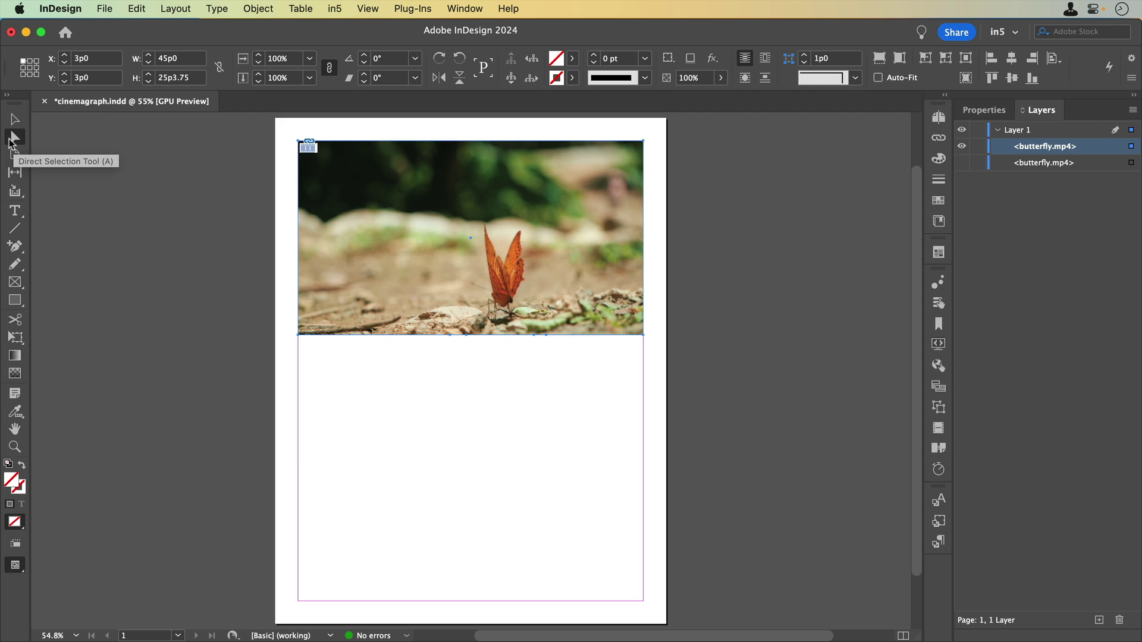
left_click_drag(462, 350, 542, 342)
key("shift+Up")
key("shift+Up")
key("shift+Up")
key("shift+Up")
key("shift+Up")
key("shift+Up")
key("shift+Up")
key("shift+Up")
key("shift+Up")
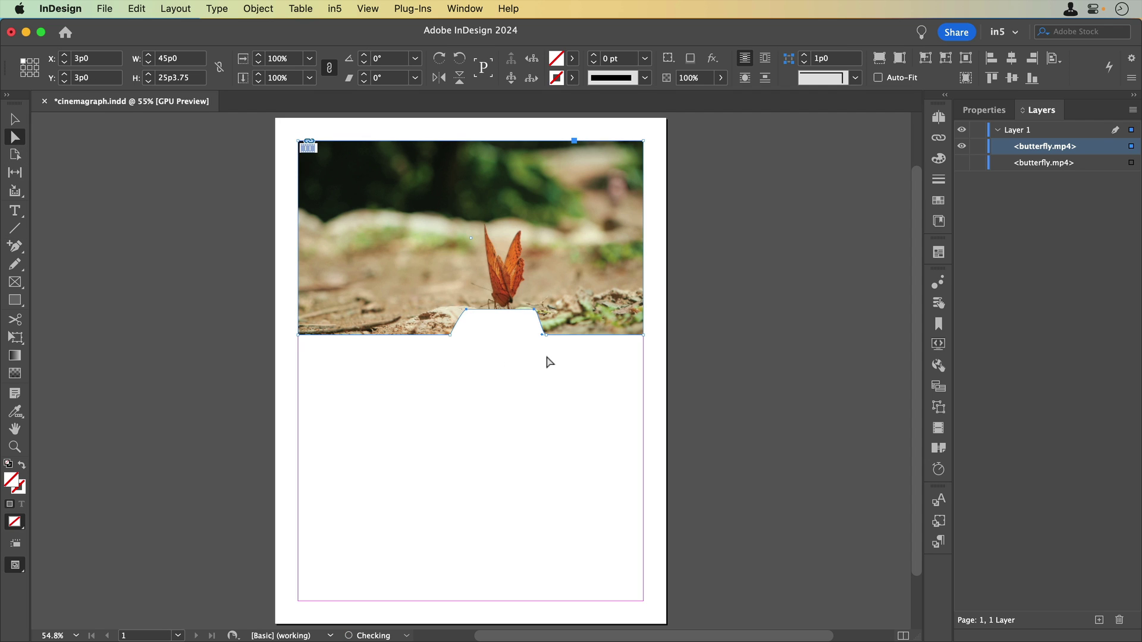
key("shift+Up")
key("shift+Up")
key("shift+Up")
key("shift+Up")
key("shift+Up")
key("shift+Up")
key("shift+Up")
key("shift+Up")
key("shift+Up")
left_click(535, 222)
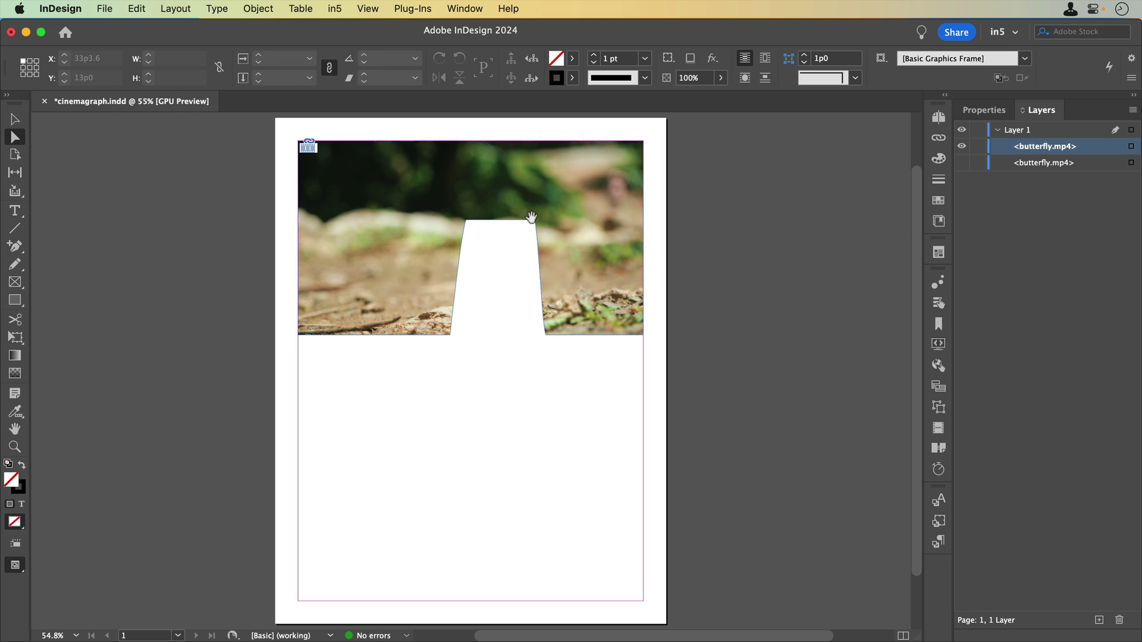
key("shift+Right")
left_click(467, 222)
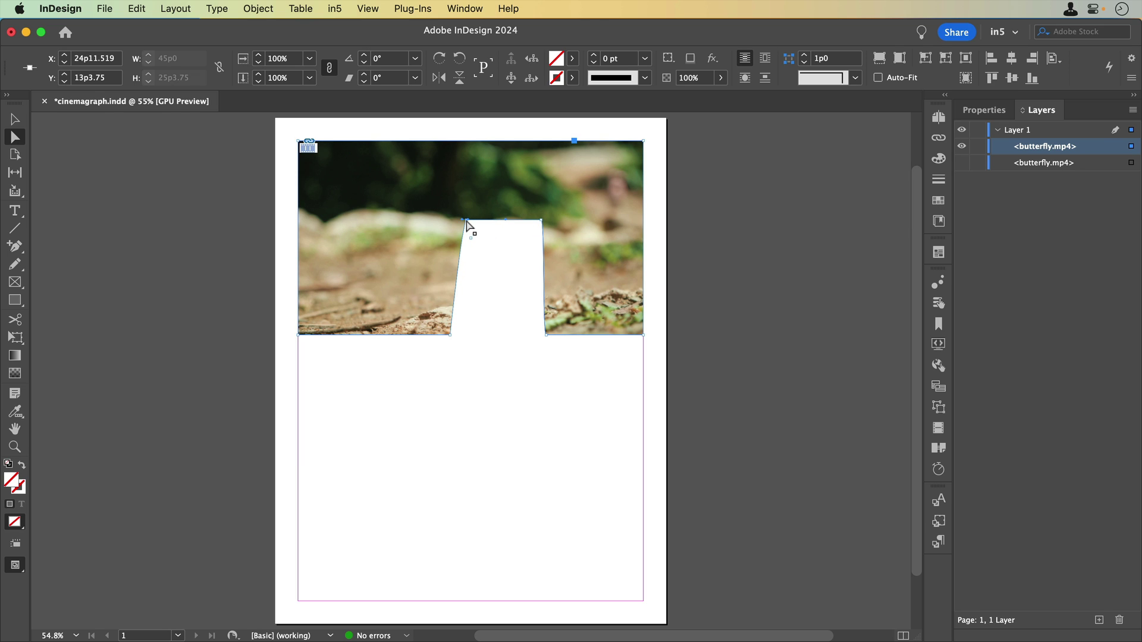
key("shift+Left")
left_click(485, 423)
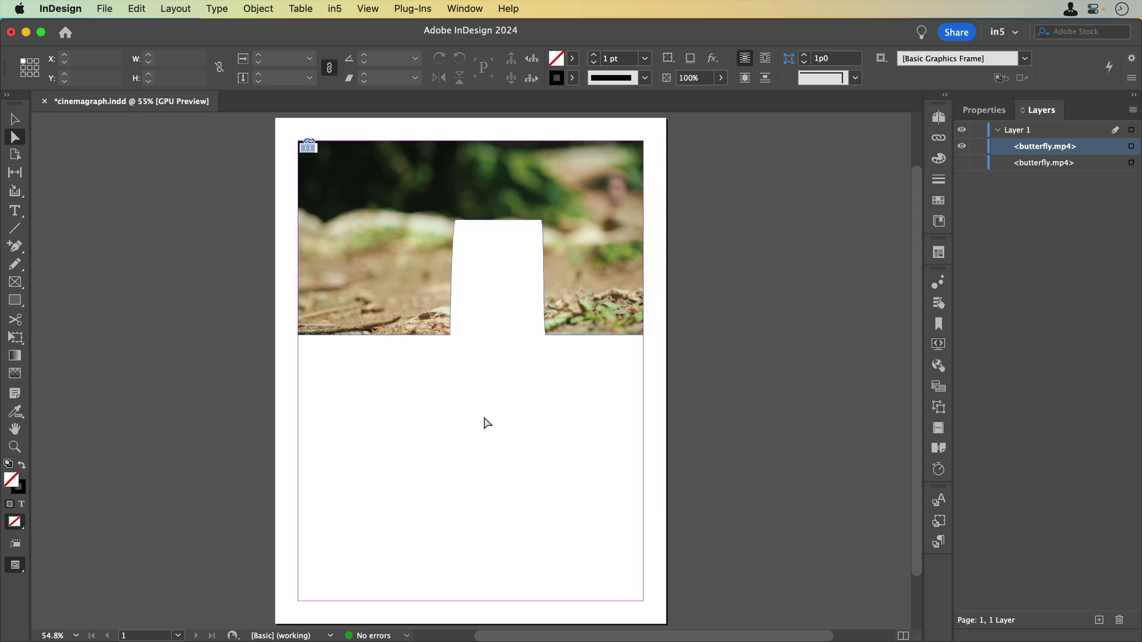
left_click(962, 163)
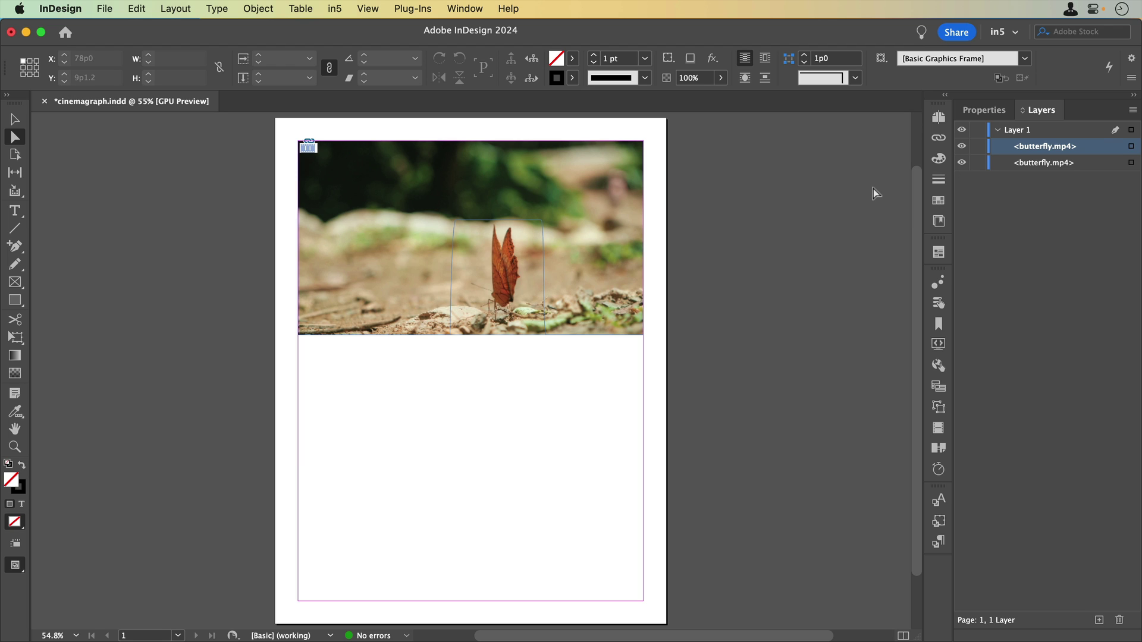
Save the document and run in5's Export HTML5, accepting the default export settings.
key("super+s")
left_click(334, 9)
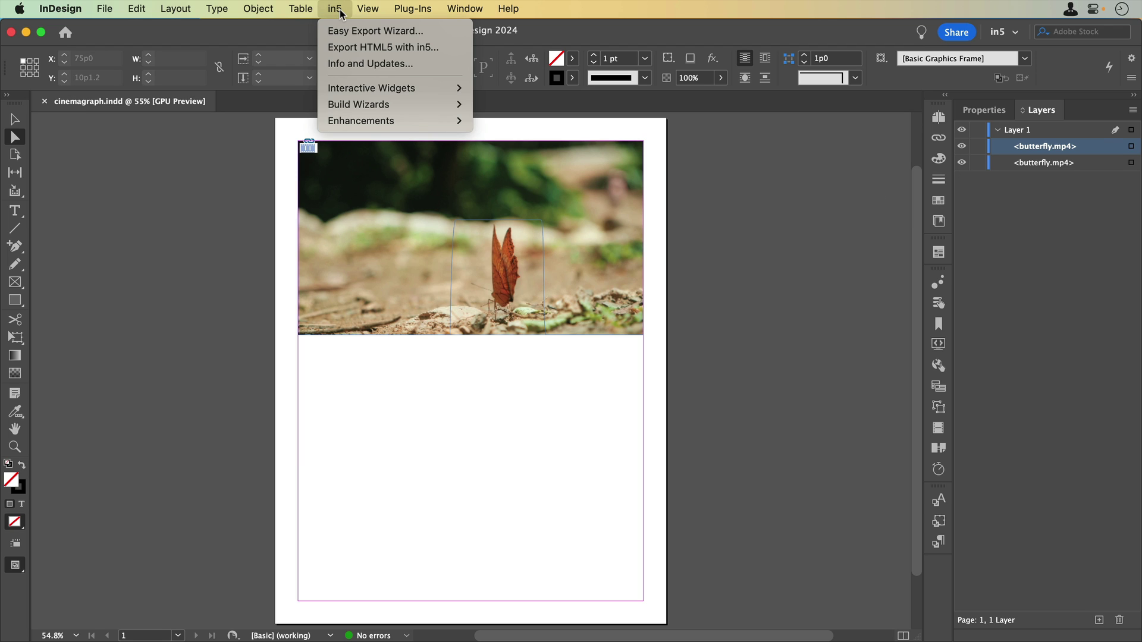
left_click(352, 48)
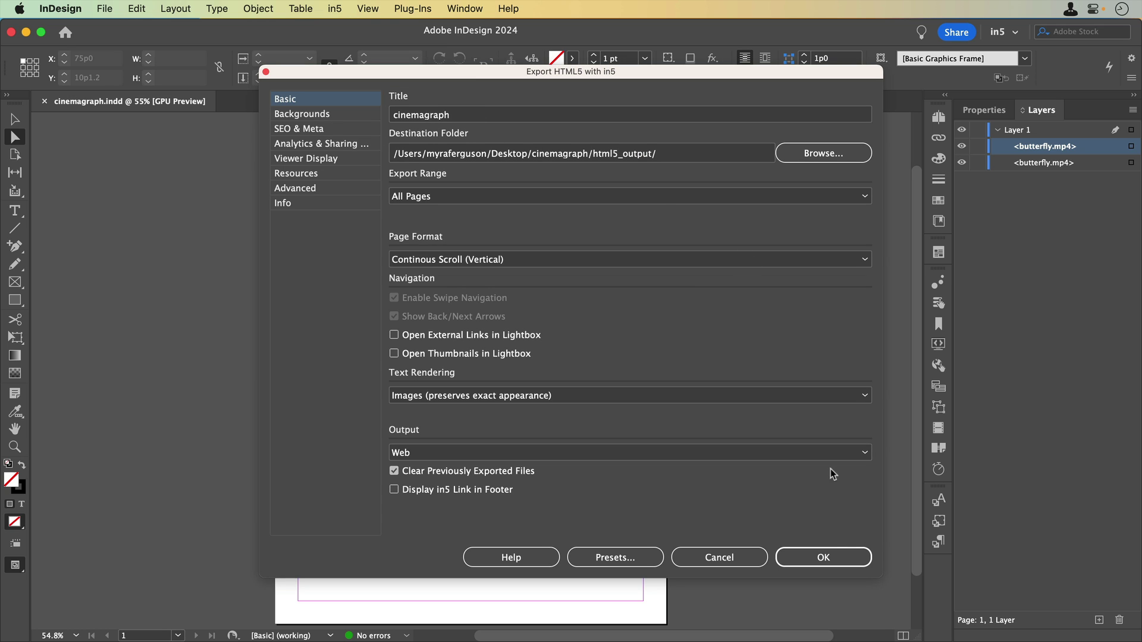
left_click(824, 557)
left_click(825, 557)
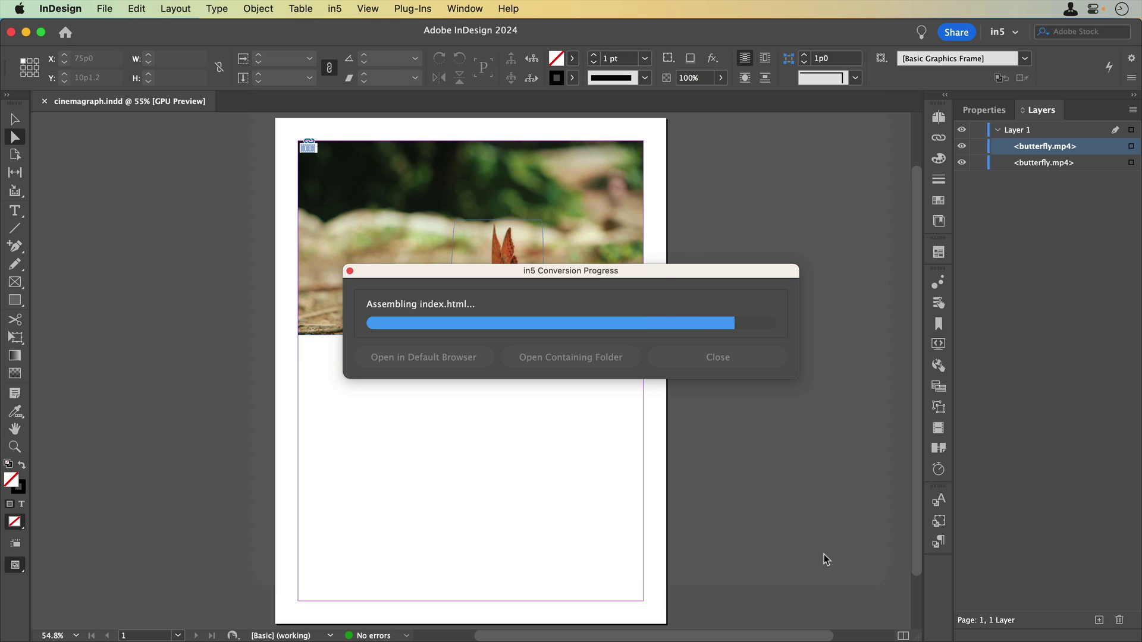
Open the exported index.html in the default browser from the in5 progress dialog.
left_click(462, 266)
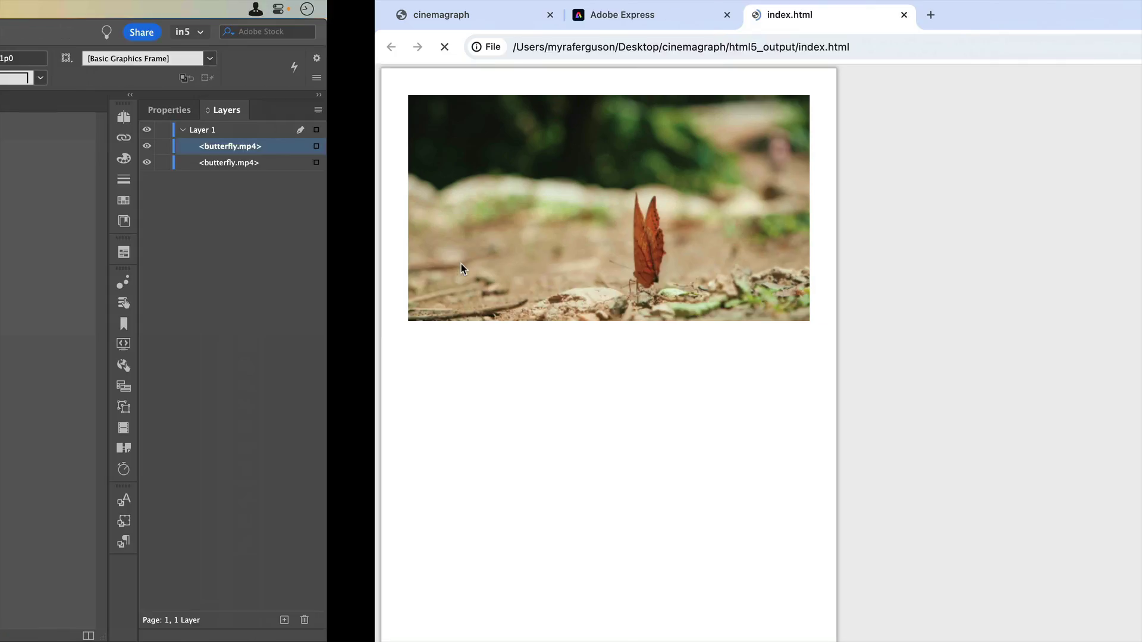